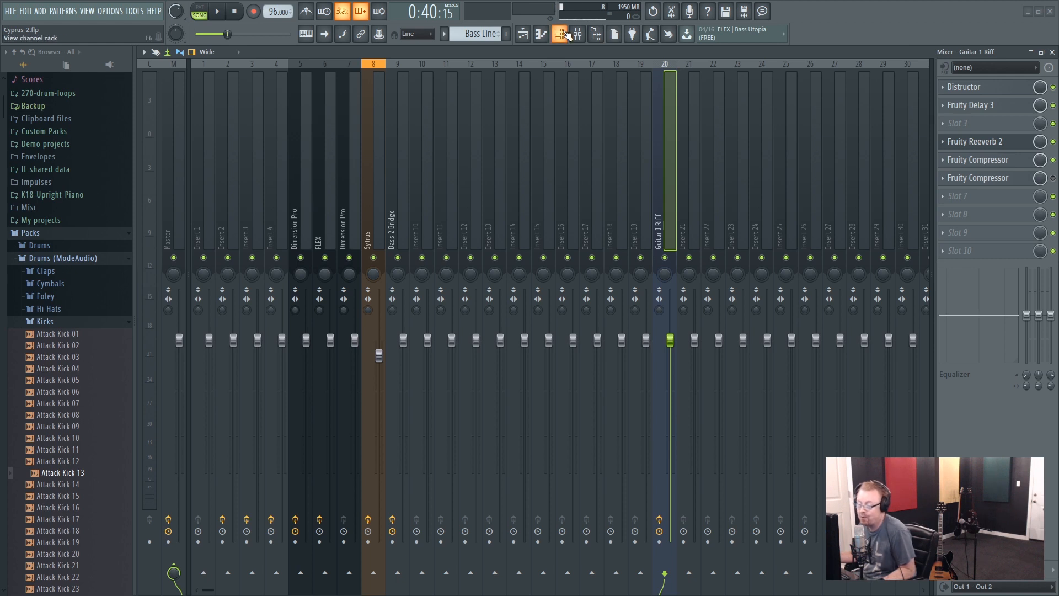
Step: Audition the guitar riff from the playlist, stop playback and return to the mixer
click(522, 36)
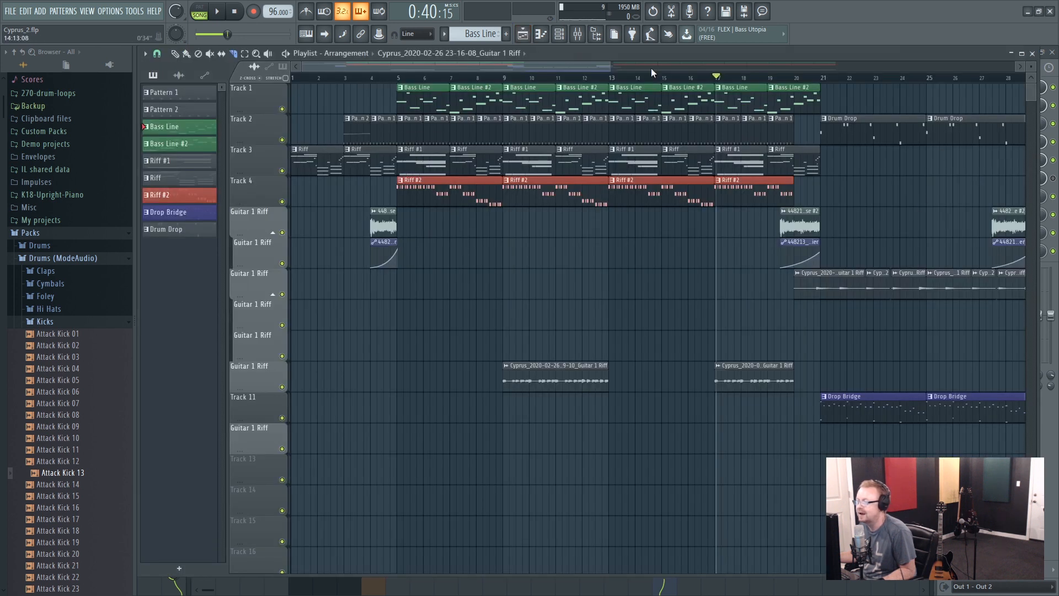
click(217, 10)
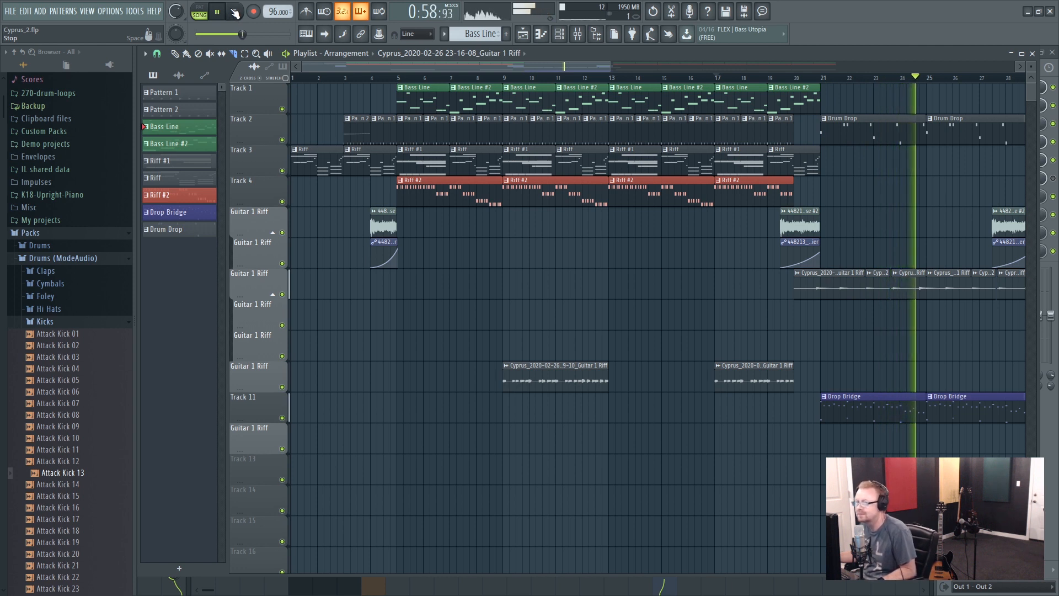
click(235, 12)
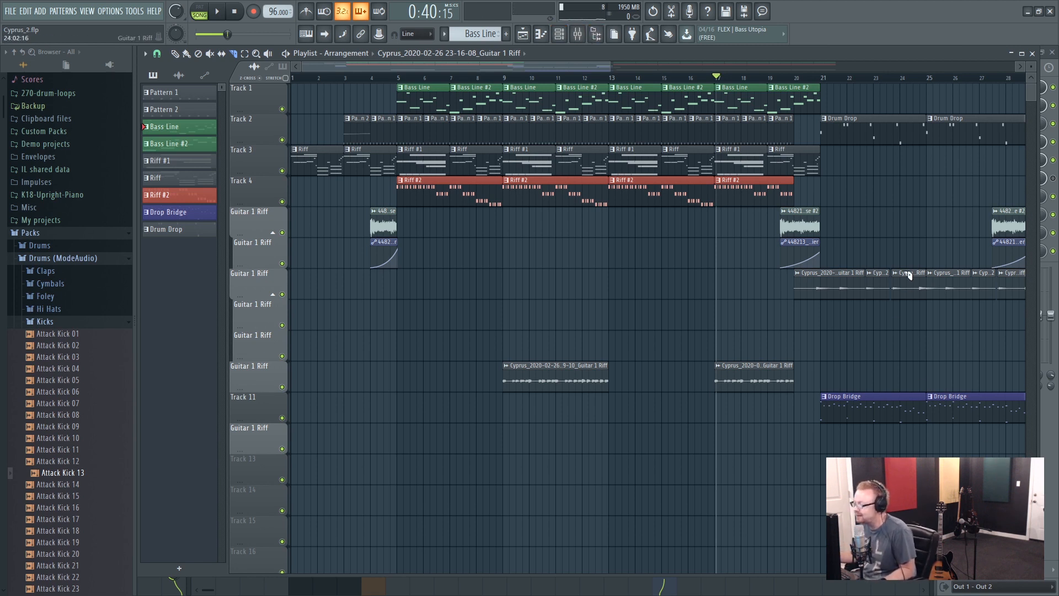
click(578, 34)
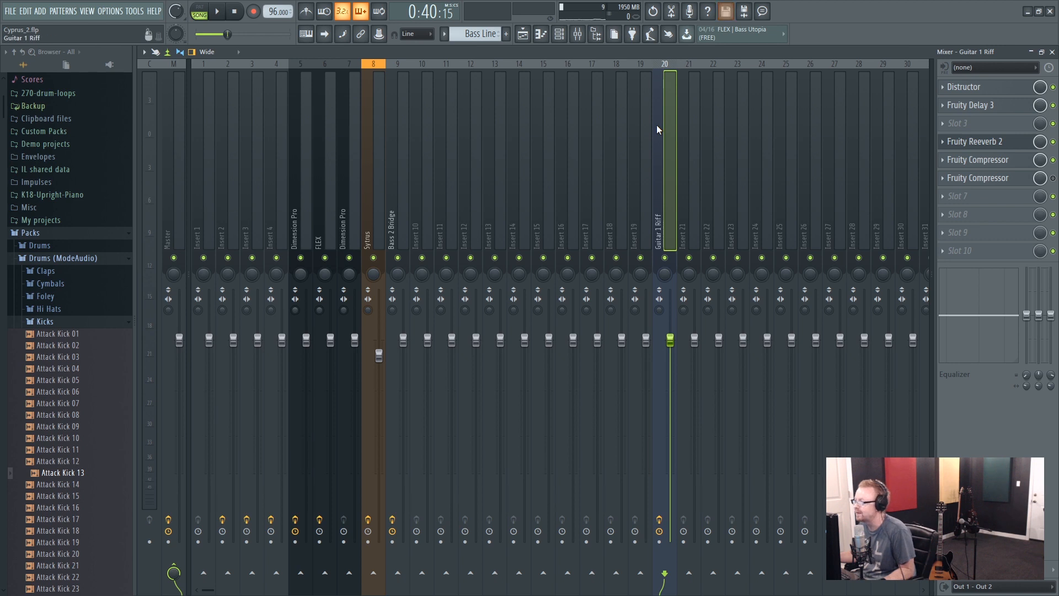
Step: Save the Guitar 1 Riff track's state as a mixer preset named 'Cool Guitar Sound'
right_click(655, 154)
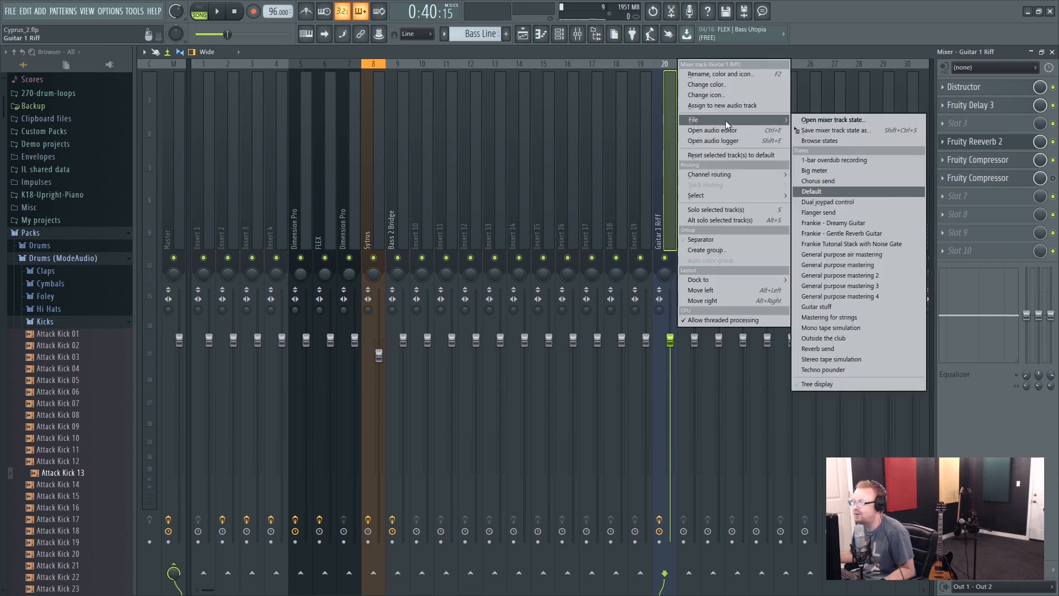
mouse_move(693, 121)
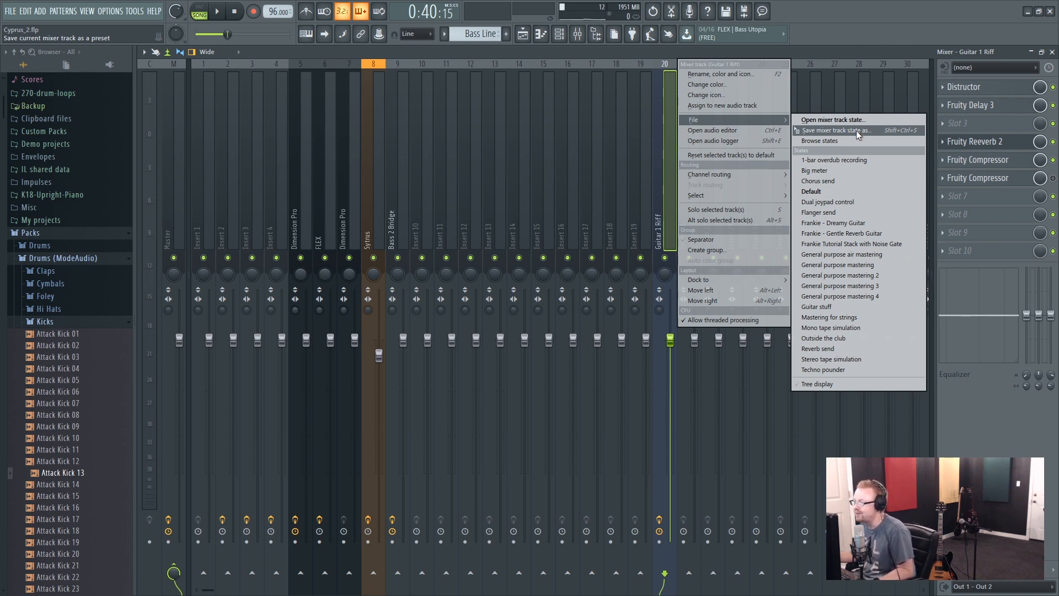
click(857, 130)
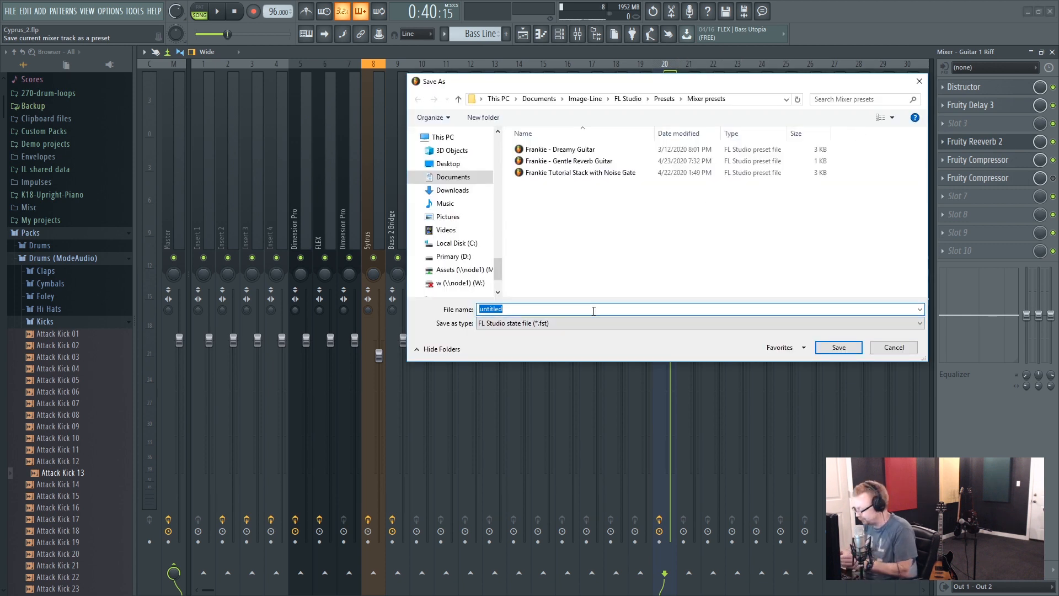
text(Cool)
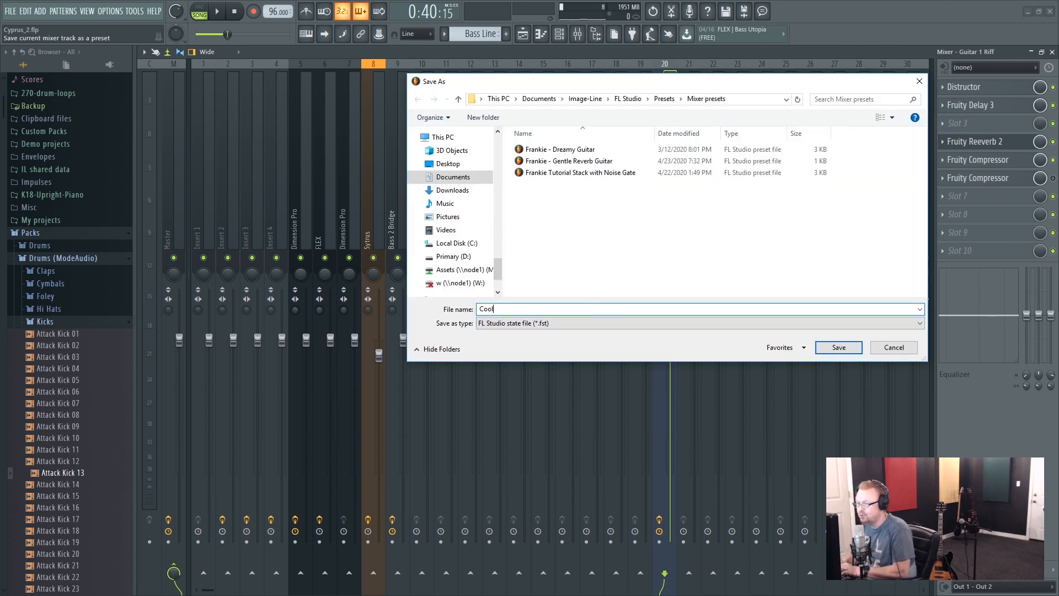
text( Gui SC)
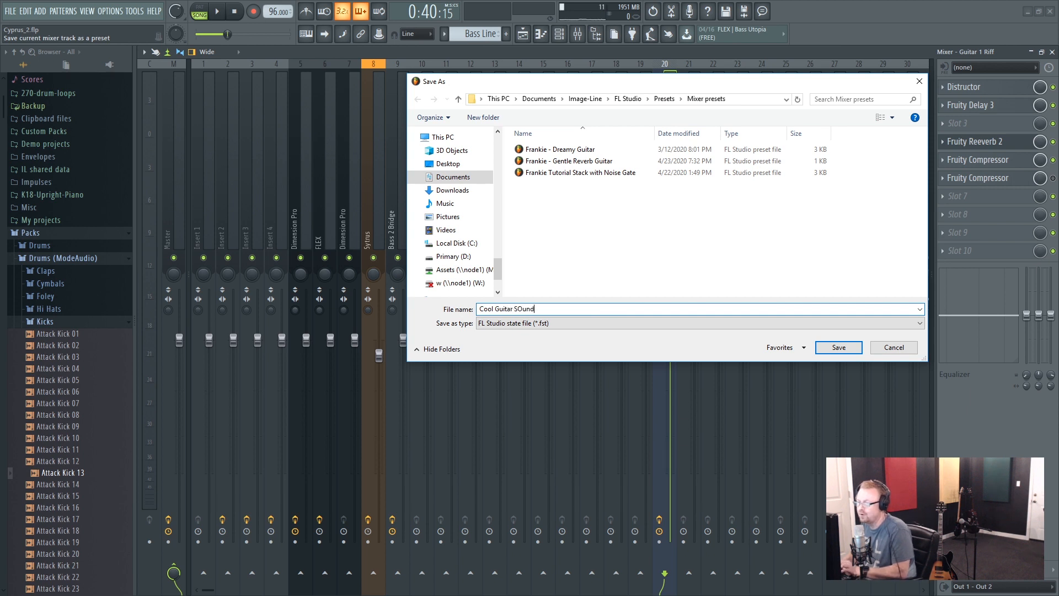
text(ound)
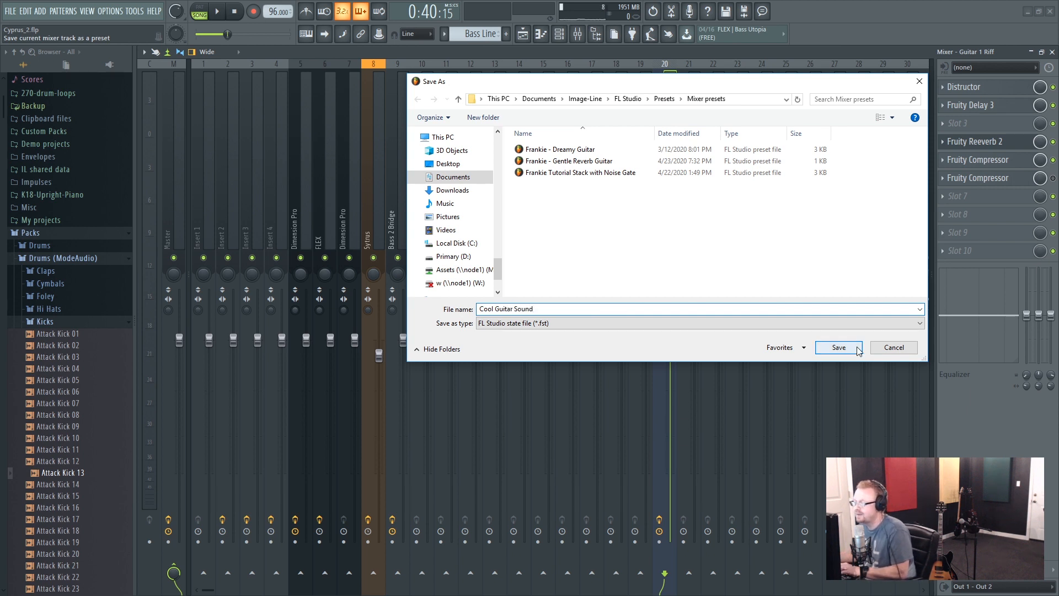
click(855, 347)
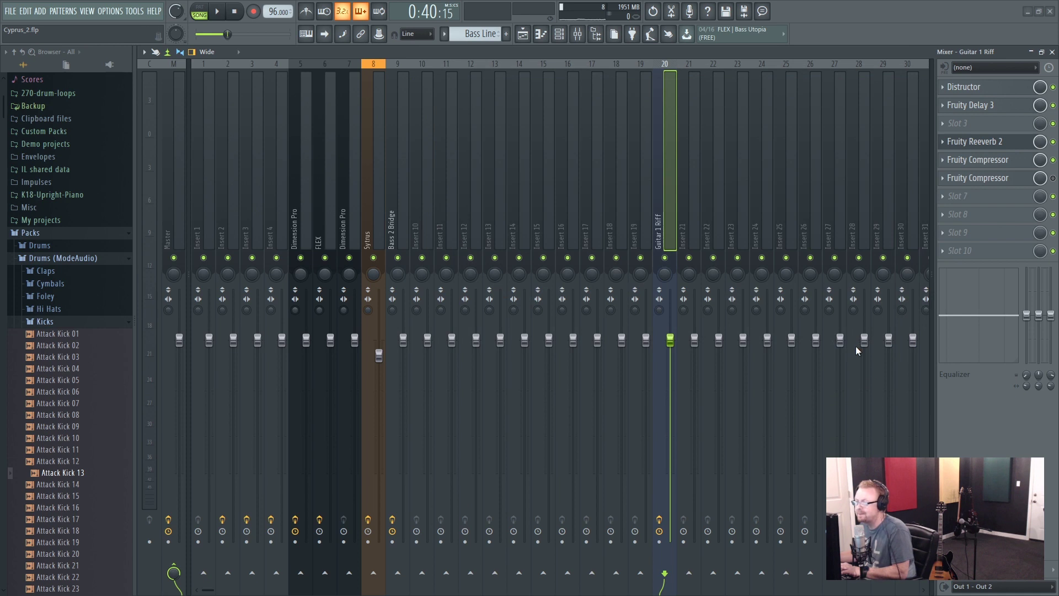
Step: Load the Cool Guitar Sound mixer track state onto empty insert 15
click(536, 189)
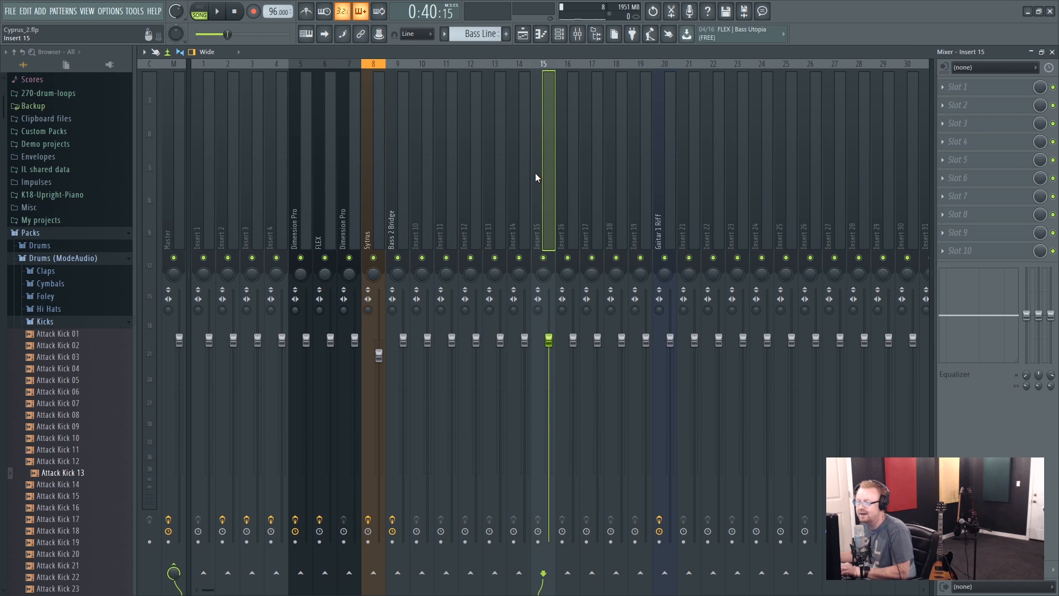
right_click(536, 171)
mouse_move(610, 119)
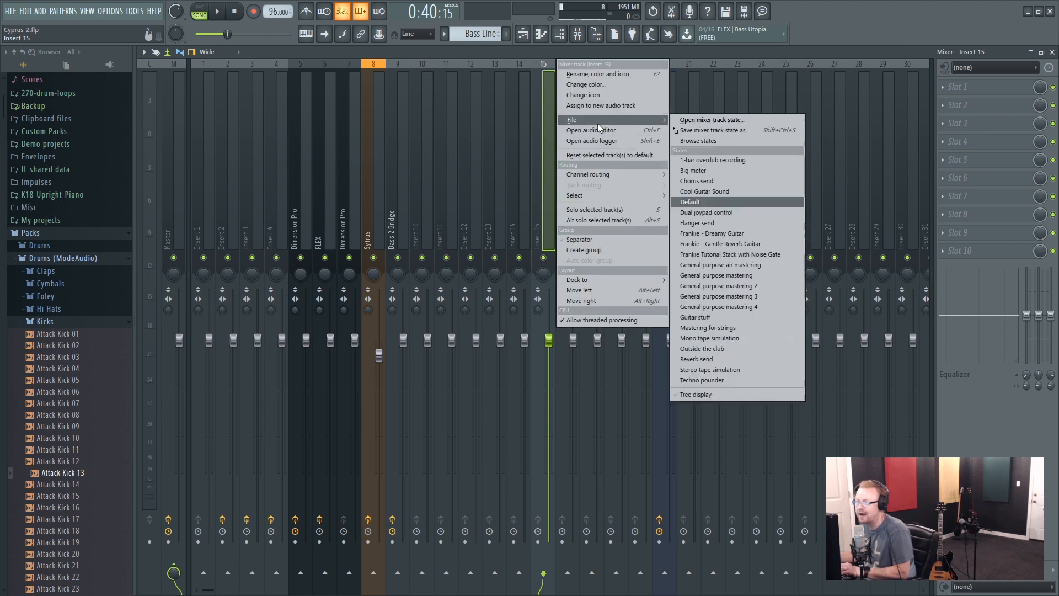
click(692, 122)
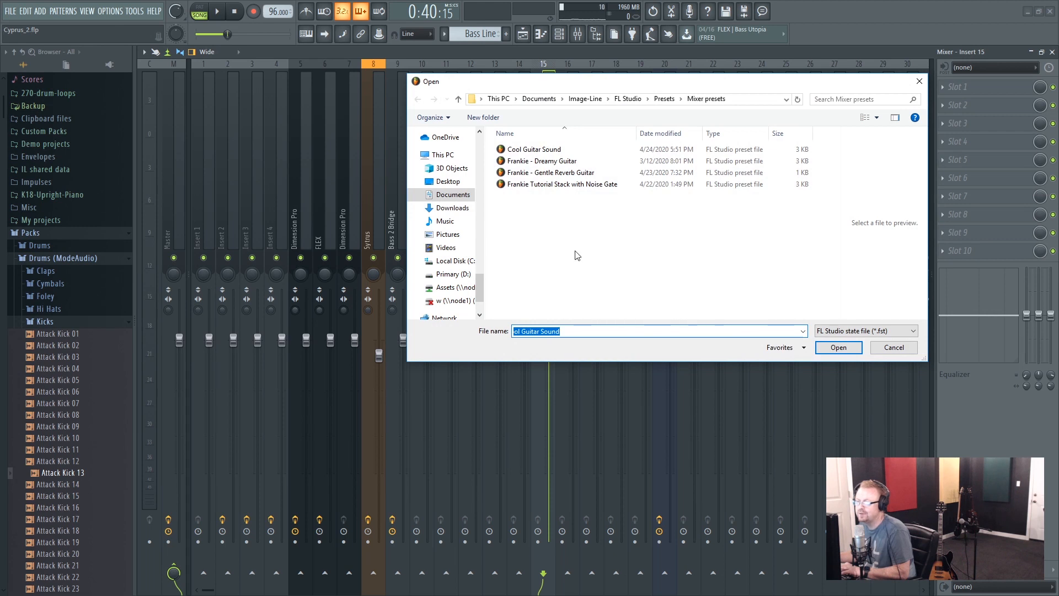
click(534, 149)
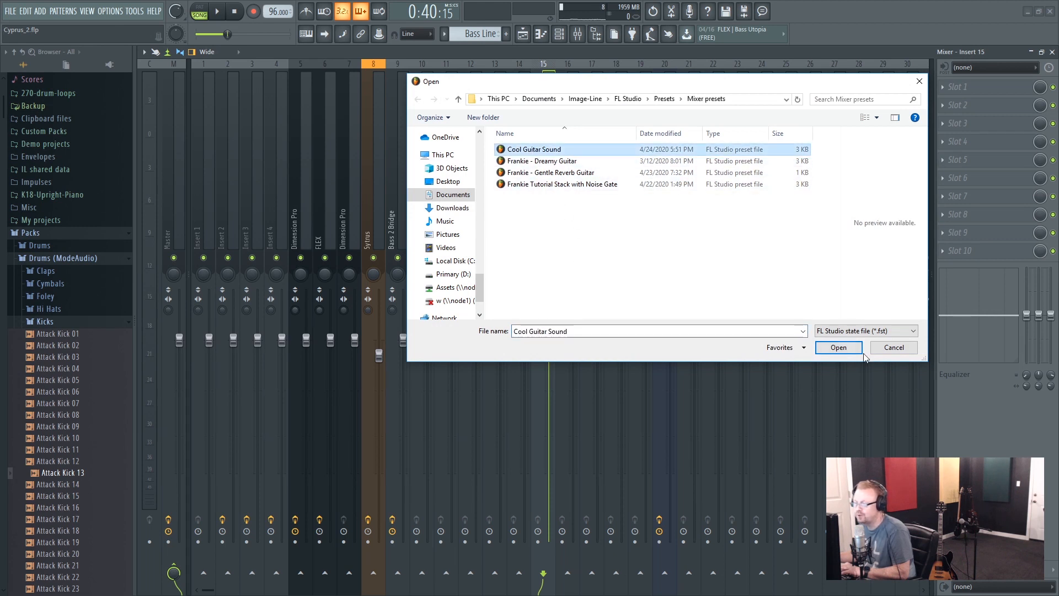
click(838, 348)
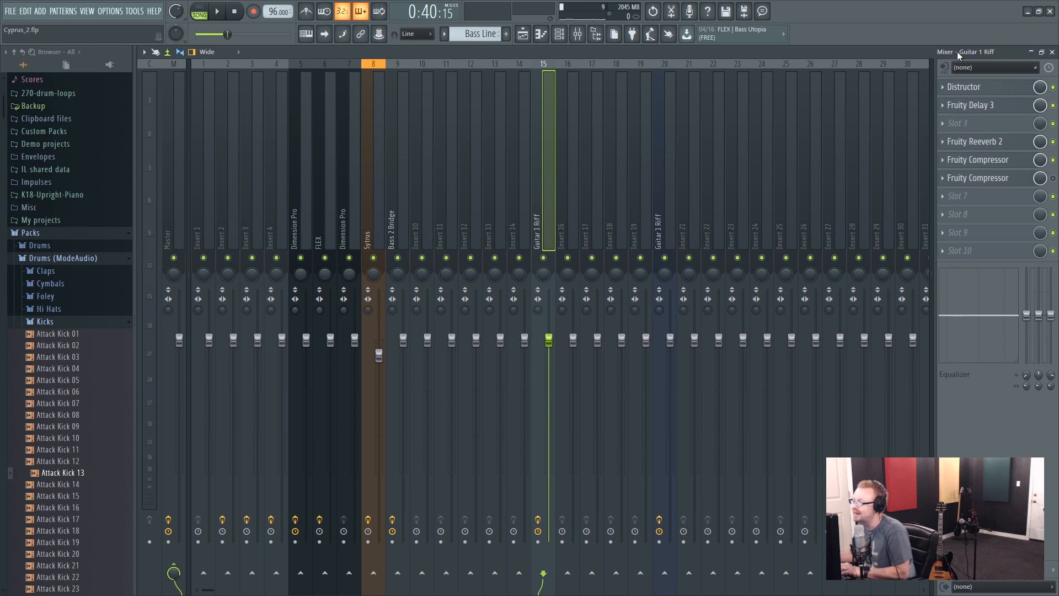
click(1011, 68)
click(1011, 68)
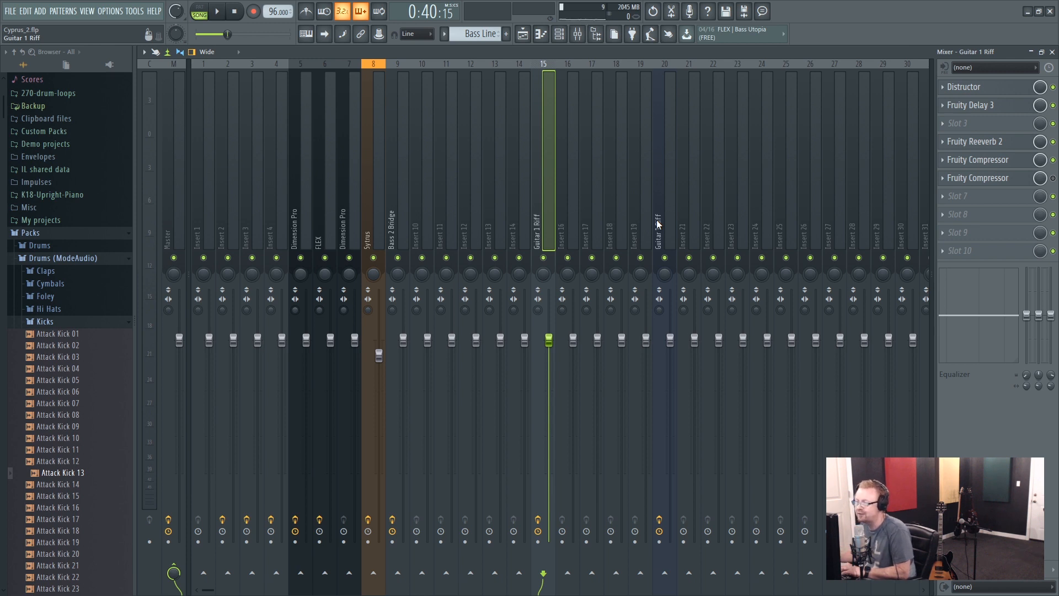
right_click(657, 223)
mouse_move(693, 121)
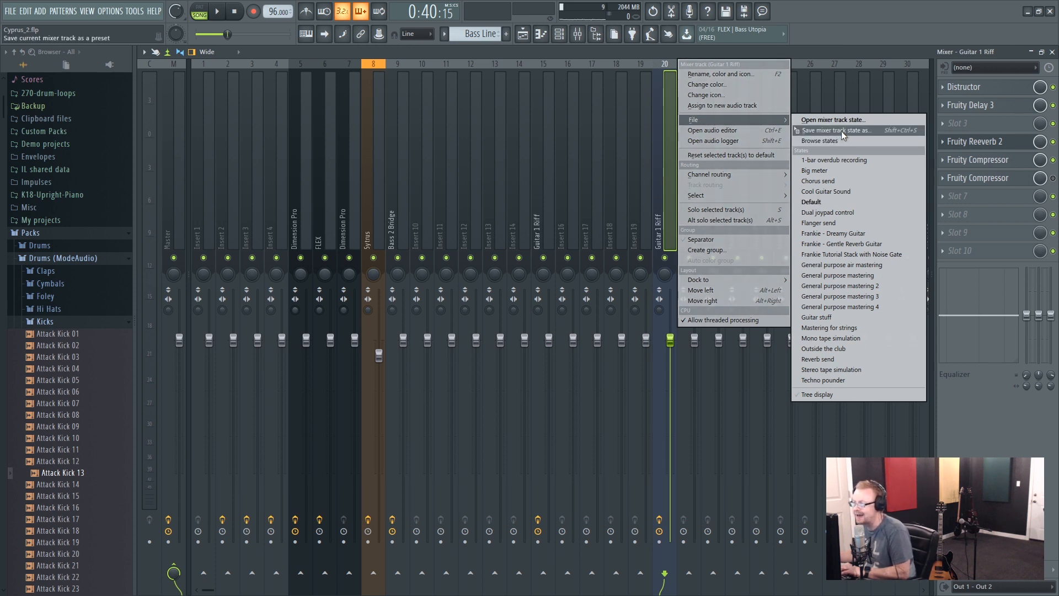
Step: Clone Guitar 1 Riff's track state onto insert 18 by dragging, then compare it with the original
mouse_move(842, 131)
mouse_down()
mouse_move(617, 187)
mouse_move(606, 176)
mouse_up()
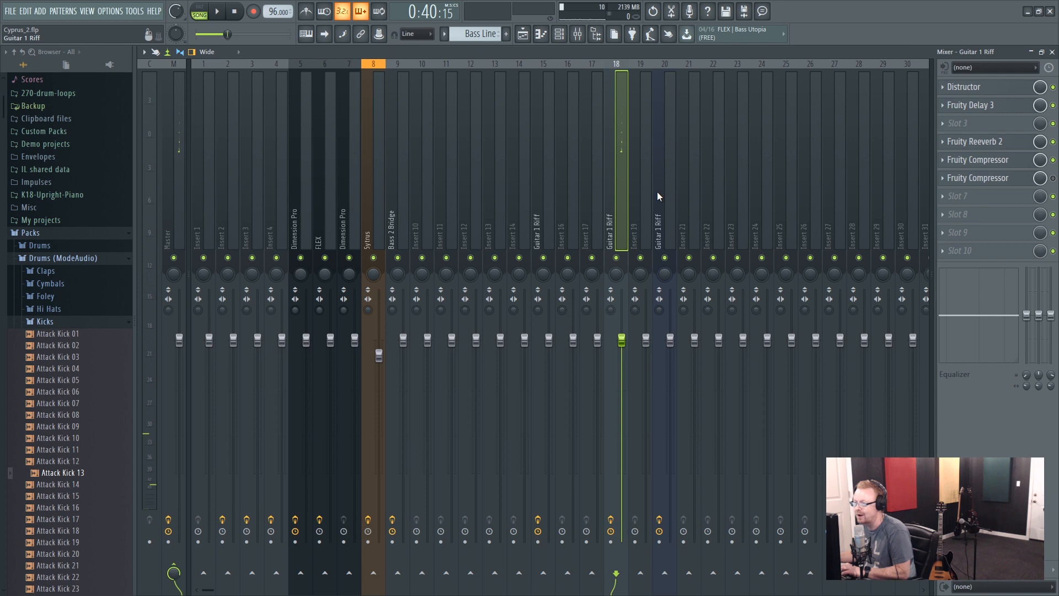
click(658, 190)
click(622, 196)
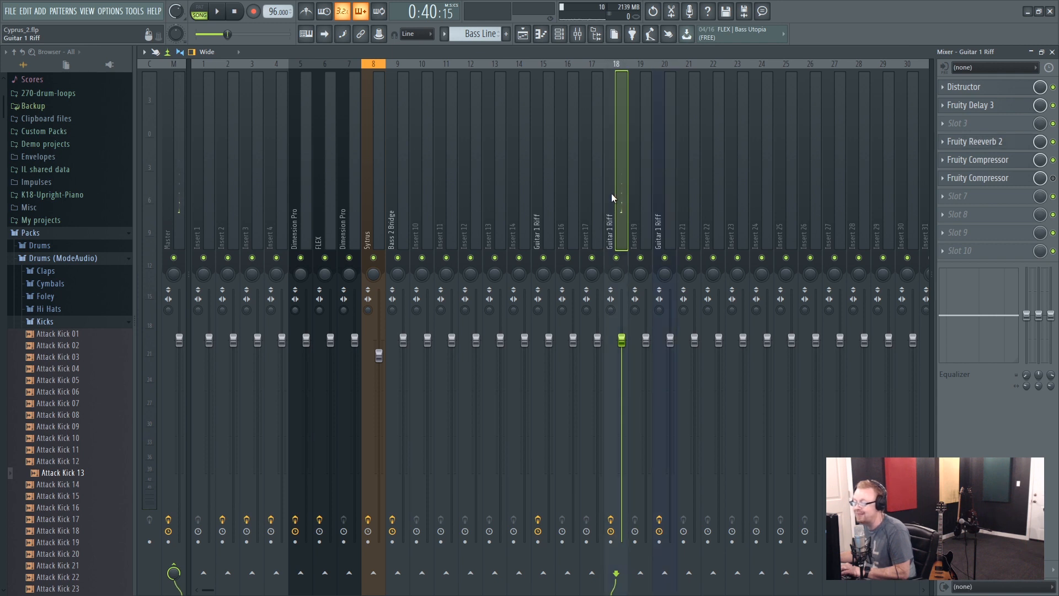